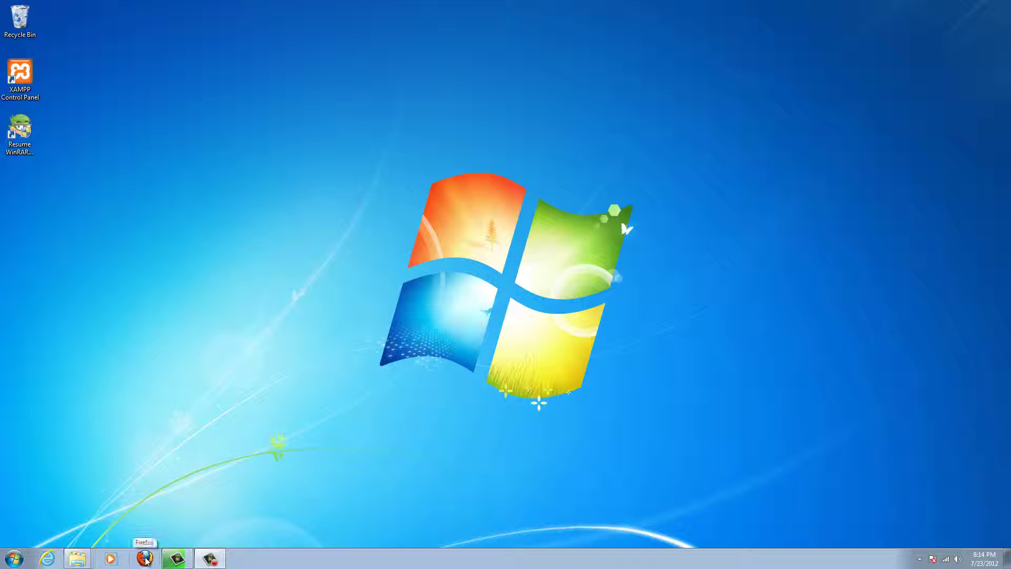
Launch Firefox from the taskbar and select the about:home address
{"action": "left_click", "coordinate": [145, 560]}
{"action": "left_click", "coordinate": [296, 48]}
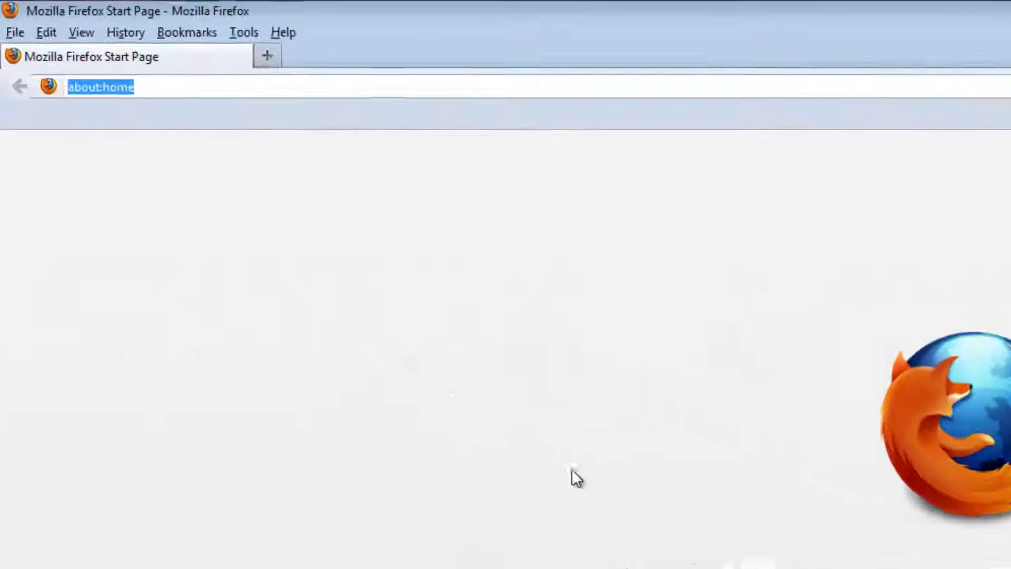
{"action": "type", "text": "join."}
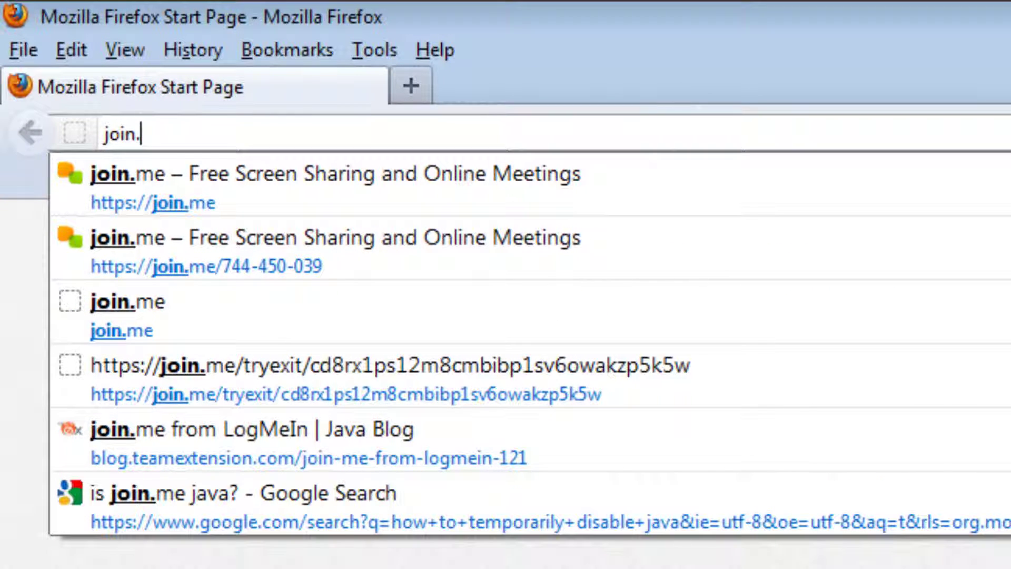
{"action": "type", "text": "me"}
Go to the join.me website from the Firefox address bar
{"action": "key", "text": "Return"}
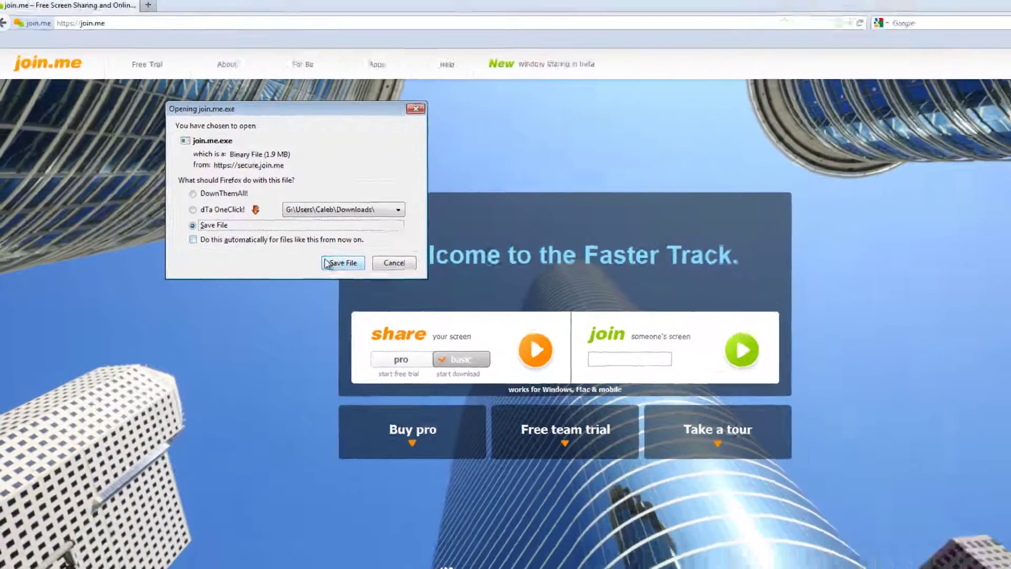
Save join.me.exe, minimize Firefox, and open the 1.9 MB download
{"action": "left_click", "coordinate": [335, 261]}
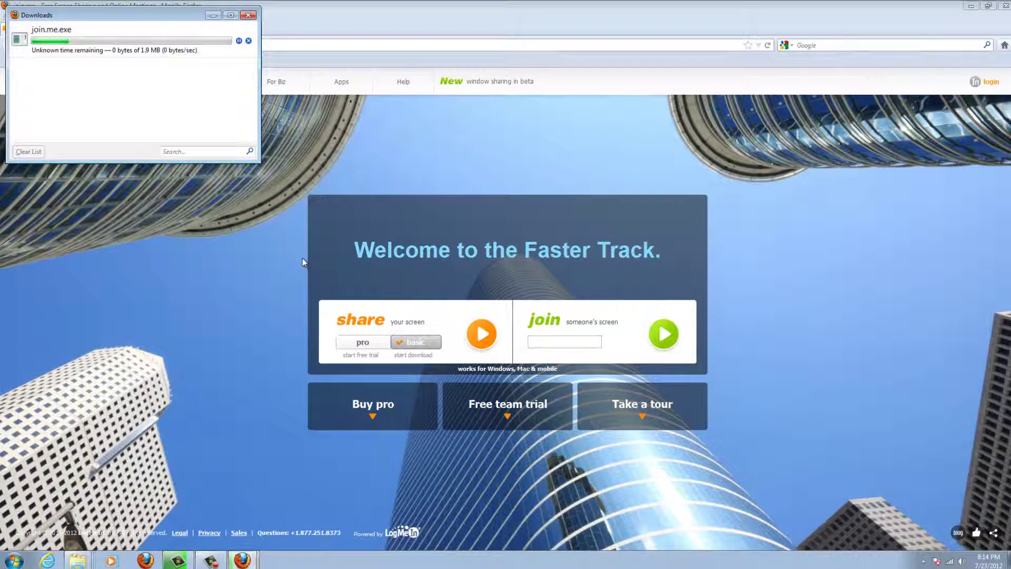
{"action": "left_click", "coordinate": [971, 7]}
{"action": "left_click_drag", "start_coordinate": [140, 16], "coordinate": [254, 18]}
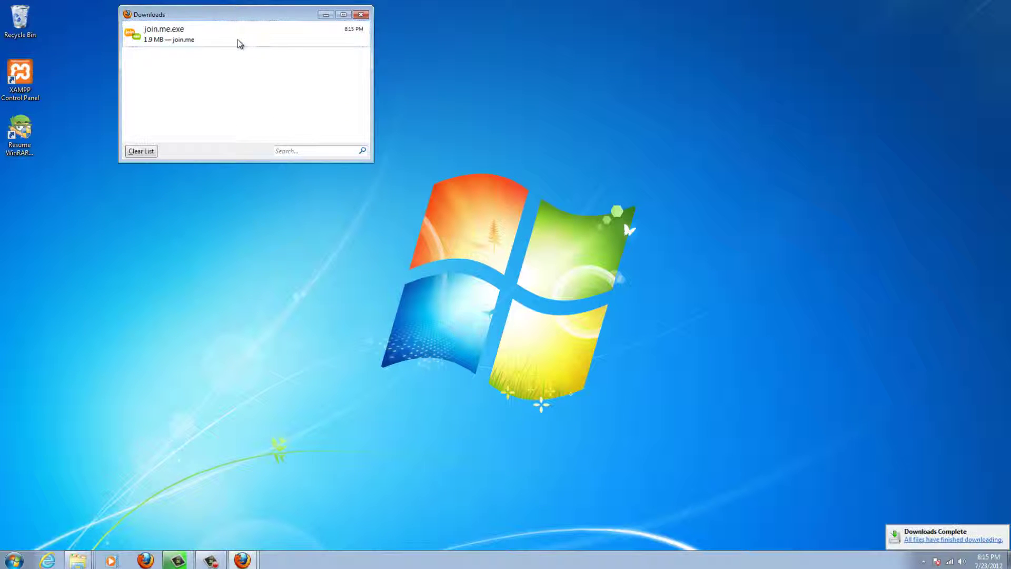
{"action": "double_click", "coordinate": [240, 44]}
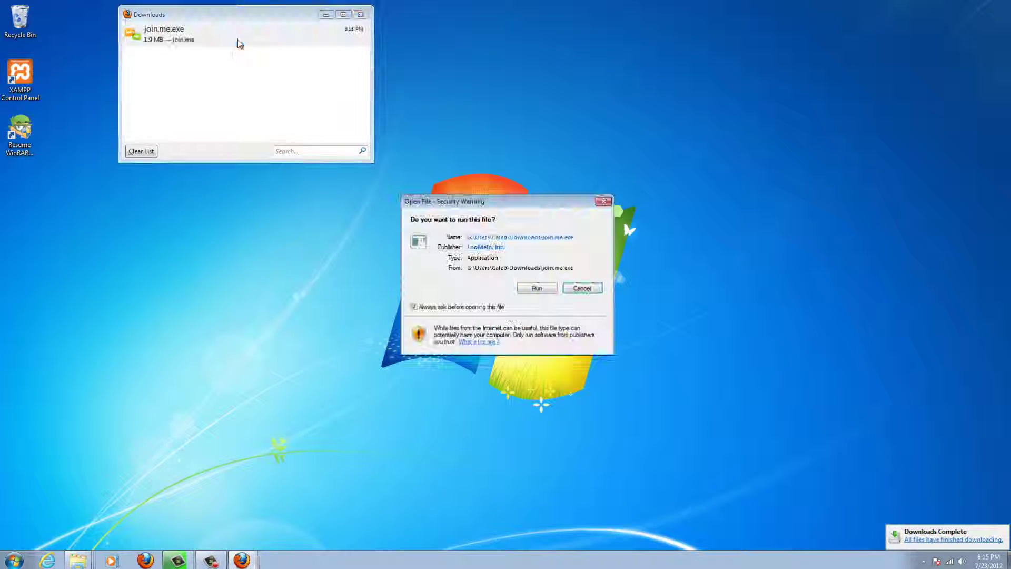
Run join.me and copy the session's viewer link, then return to Firefox
{"action": "left_click", "coordinate": [538, 288]}
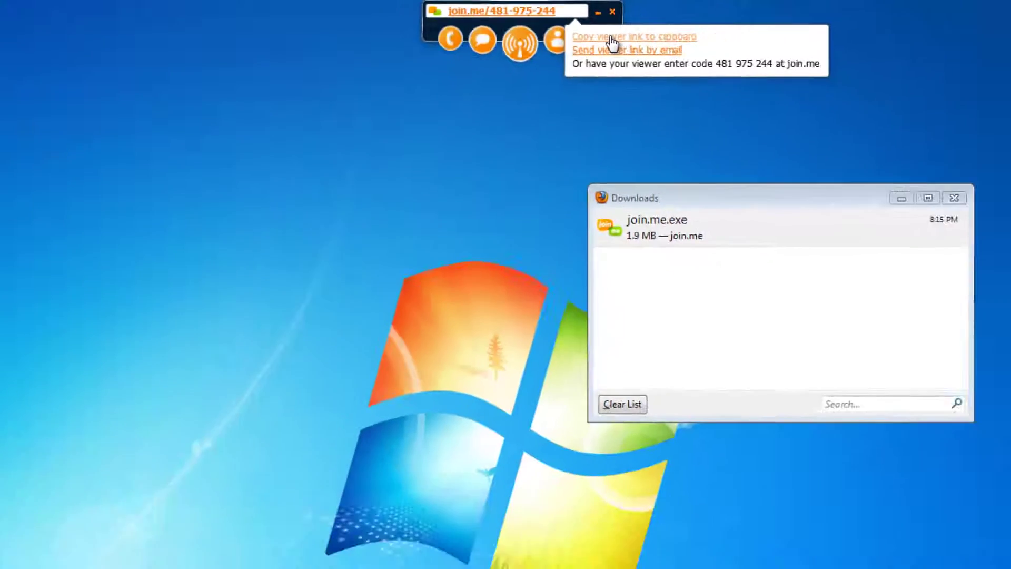
{"action": "left_click", "coordinate": [612, 37]}
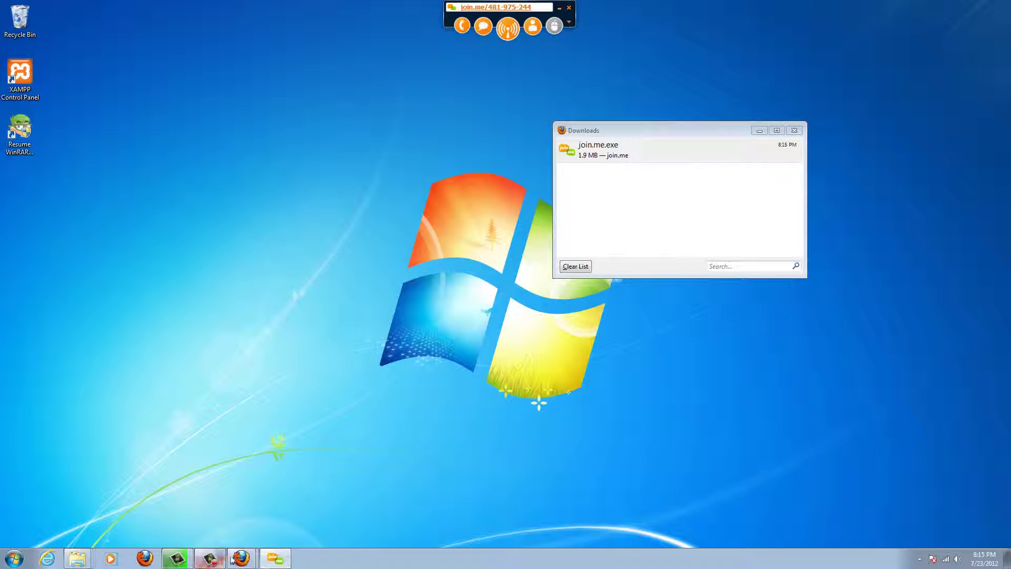
{"action": "left_click", "coordinate": [216, 519]}
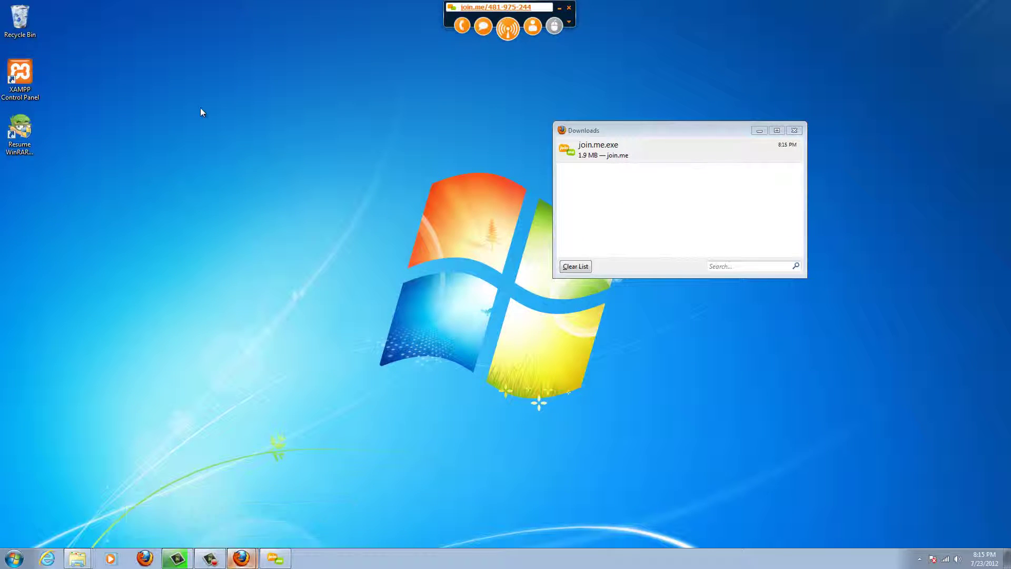
Paste the viewer link into the address bar and open it as a viewer
{"action": "type", "text": "https://join.me/481-975-244"}
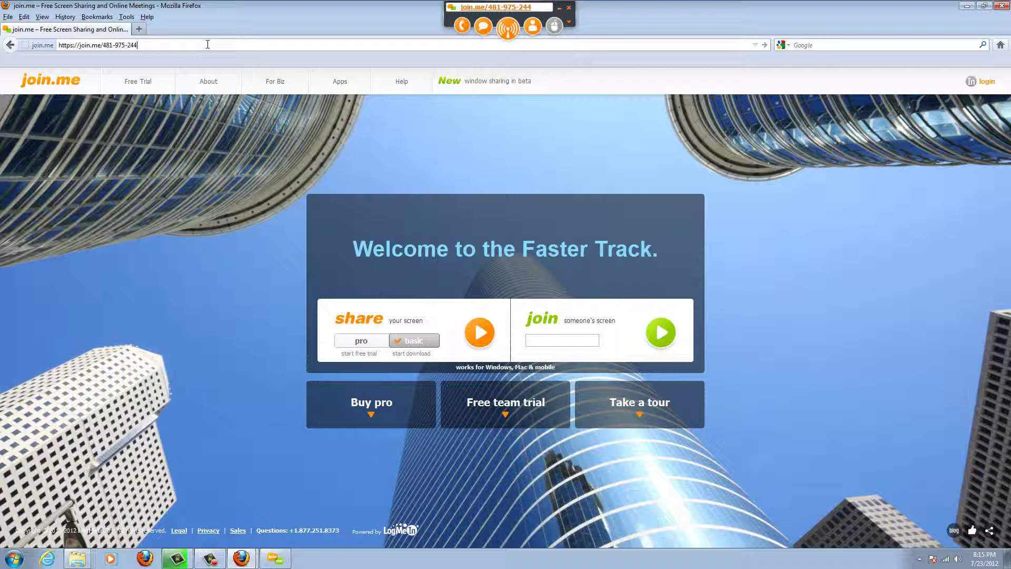
{"action": "key", "text": "Return"}
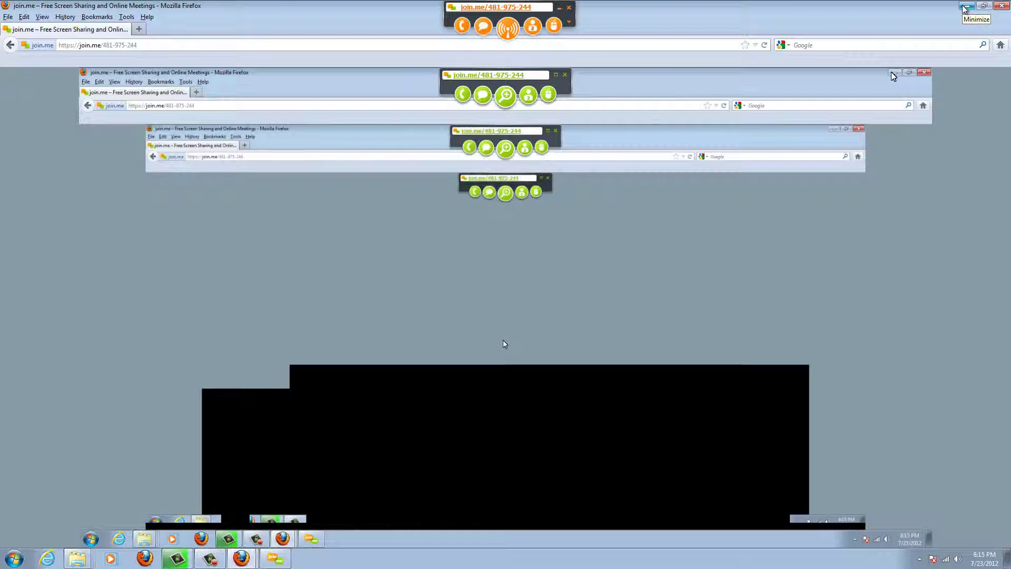
Share control with Viewer 1 from the join.me mouse menu, then view it in Firefox
{"action": "left_click", "coordinate": [965, 6]}
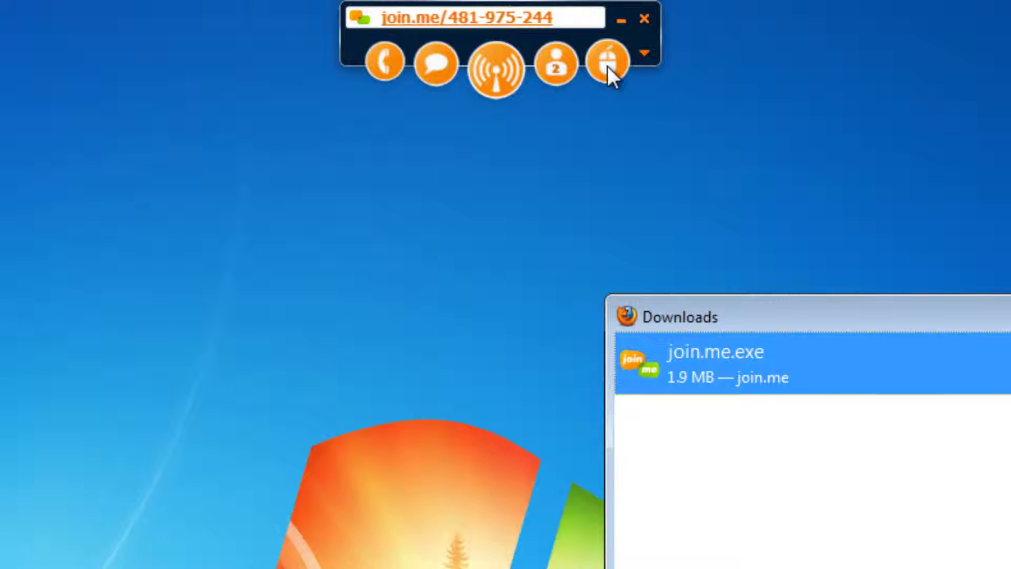
{"action": "left_click", "coordinate": [608, 67]}
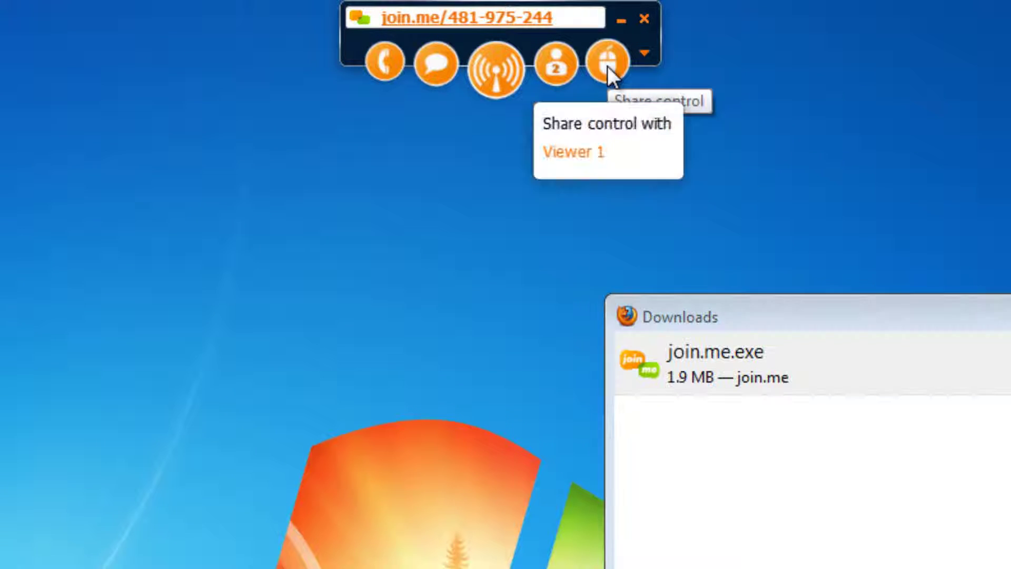
{"action": "left_click", "coordinate": [579, 158]}
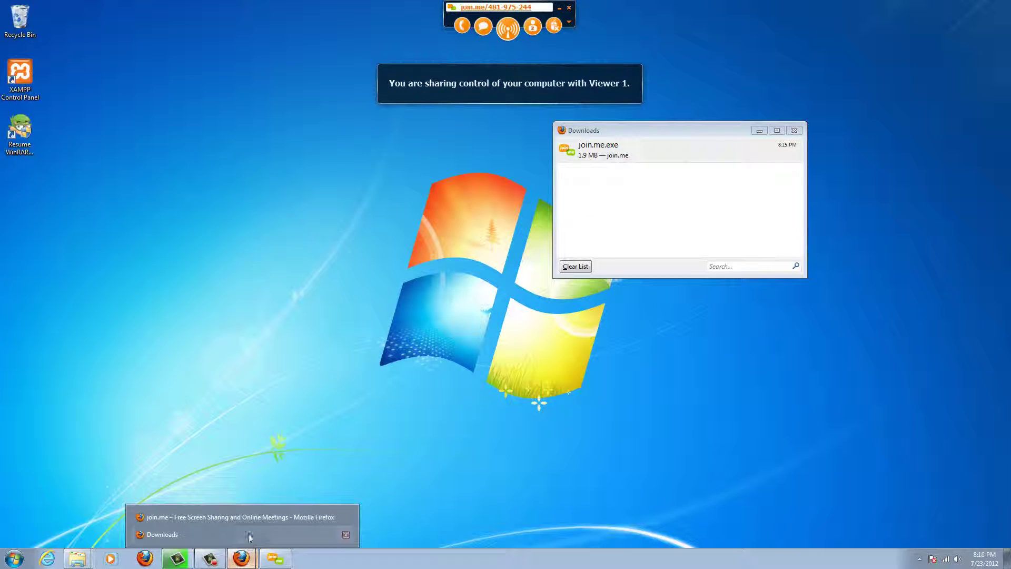
{"action": "left_click", "coordinate": [221, 518]}
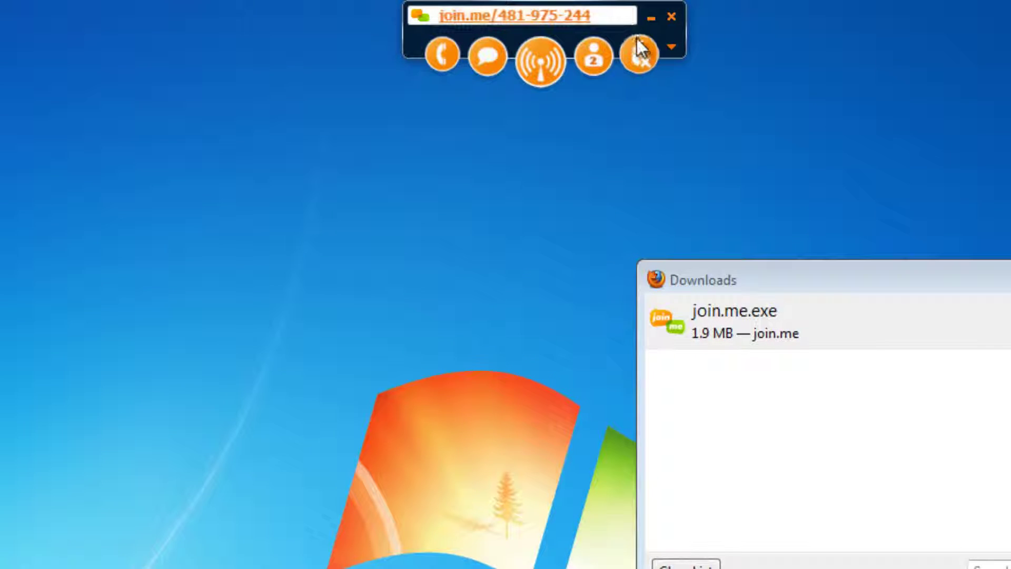
Stop sharing control with Viewer 1 and open the session chat panel
{"action": "left_click", "coordinate": [640, 49]}
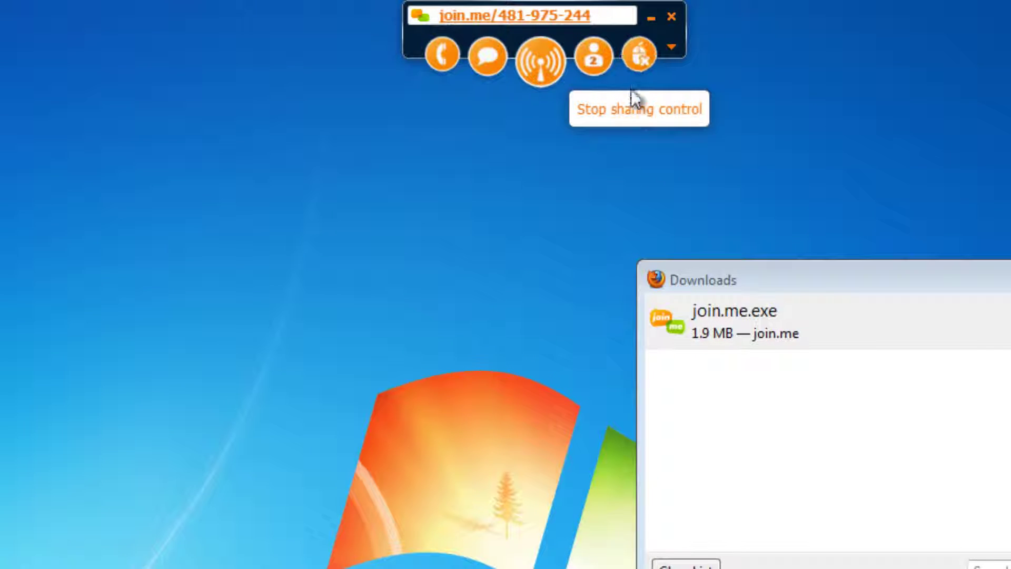
{"action": "left_click", "coordinate": [629, 111]}
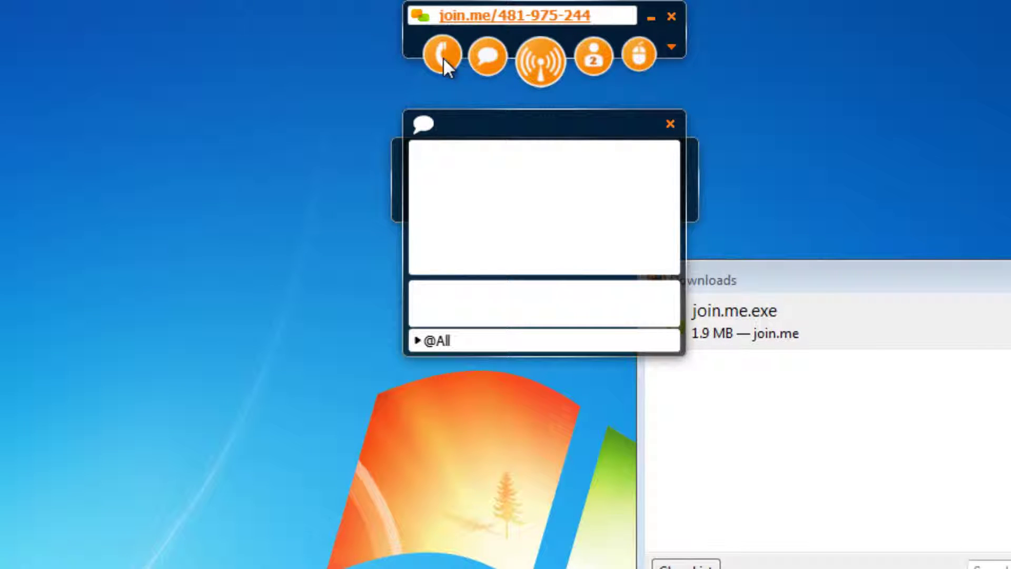